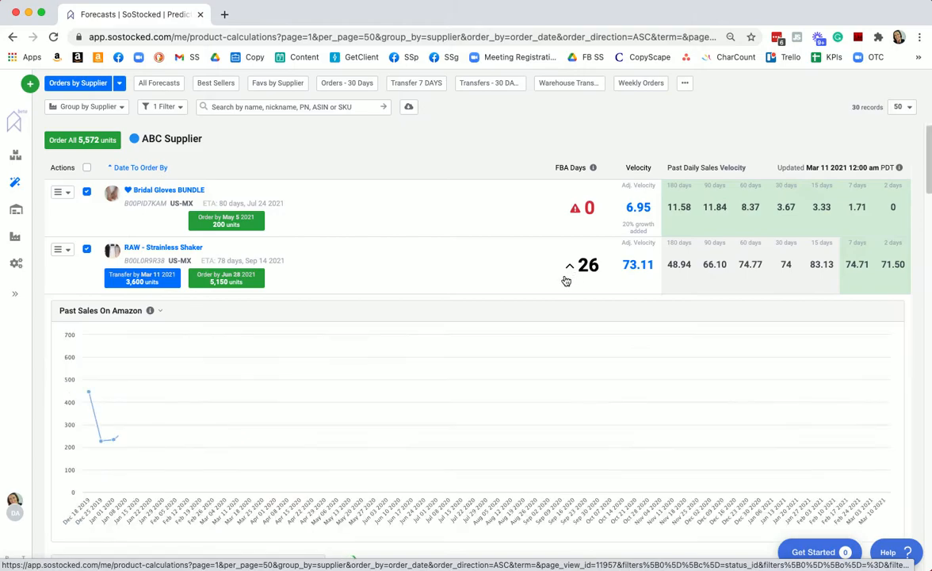
# - Include a trend in the velocity calculation for the RAW - Strainless Shaker through its Calculation Variables
pyautogui.scroll(-5, 156, 430)
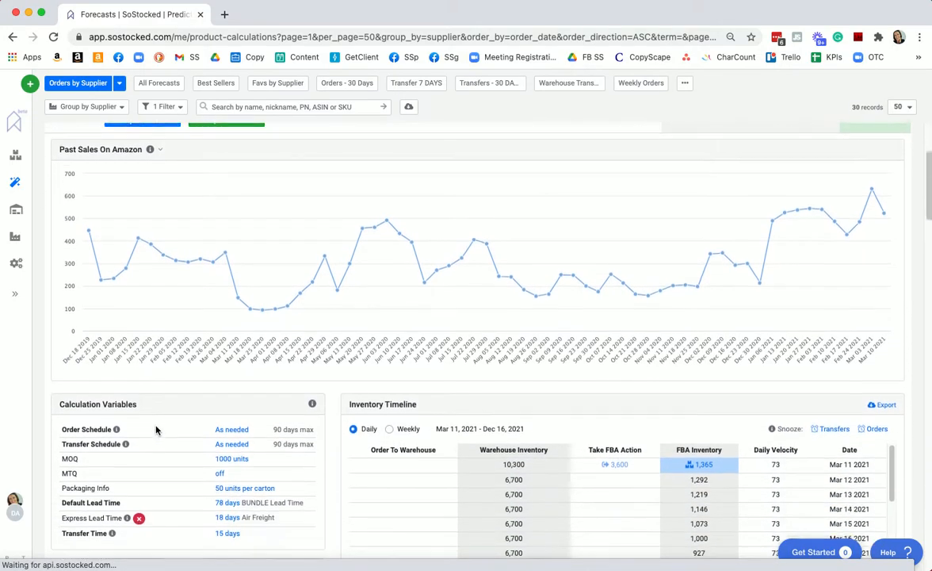
pyautogui.scroll(3, 236, 373)
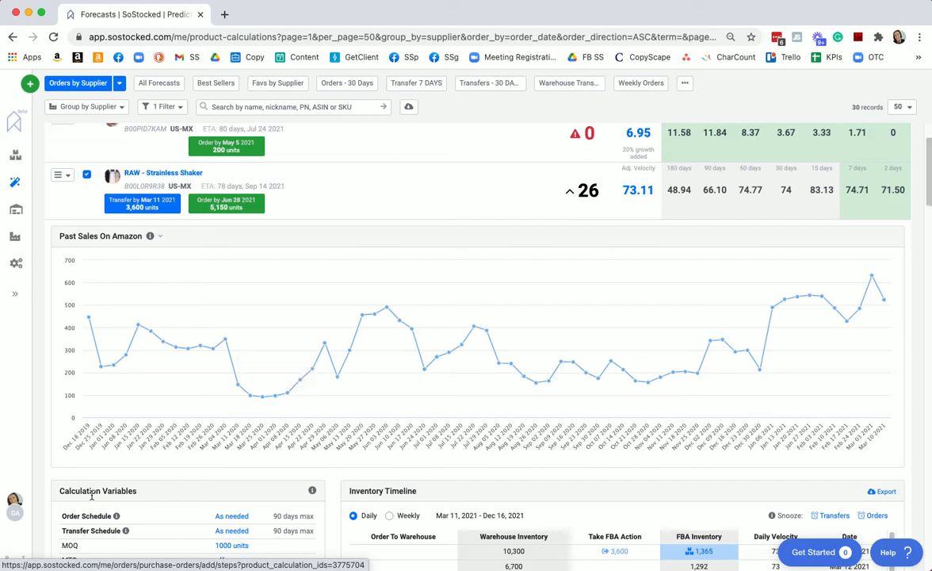
pyautogui.scroll(-2, 92, 499)
pyautogui.scroll(-5, 92, 499)
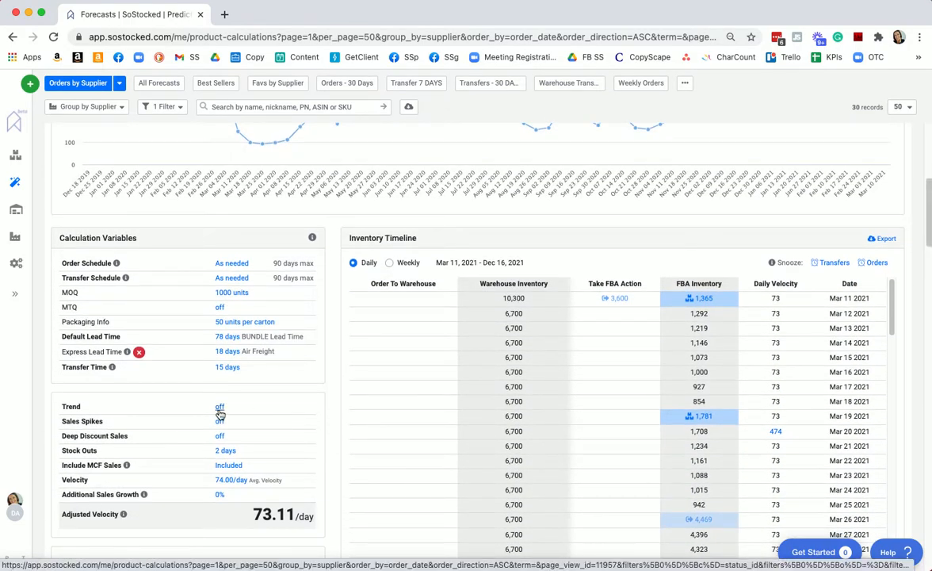
pyautogui.click(219, 408)
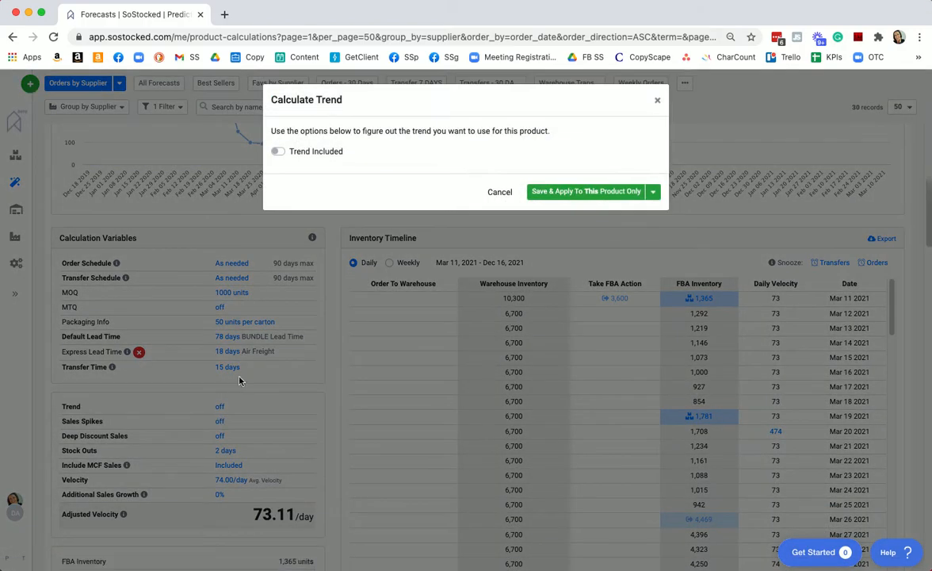
pyautogui.click(278, 150)
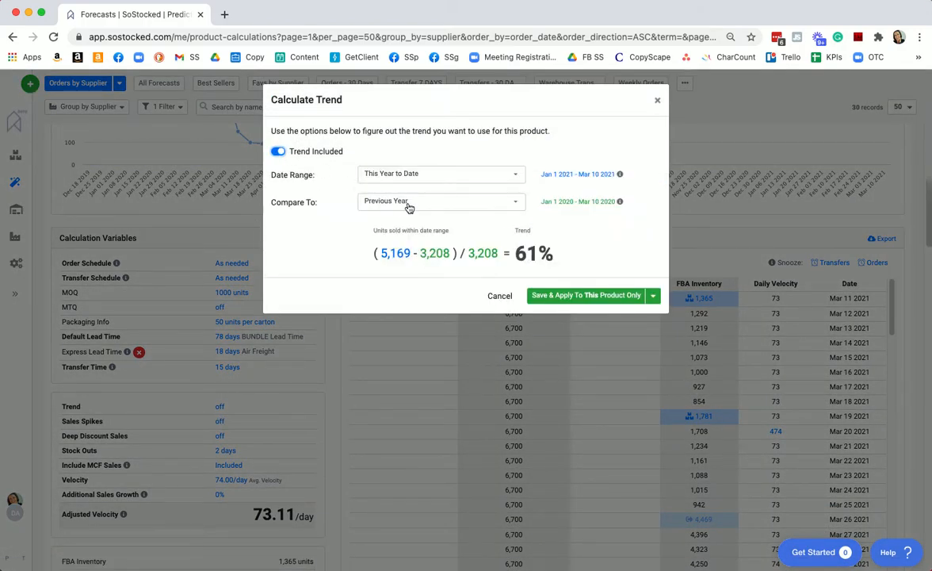
# - Set the trend's date range to Last 30 Days, keep Previous Year as the comparison, and inspect the comparison dates
pyautogui.click(407, 180)
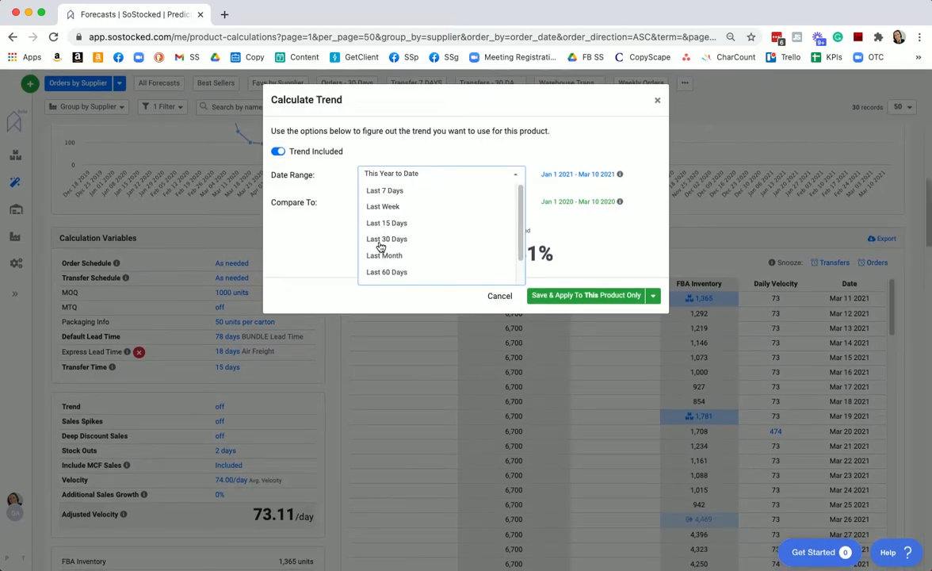
pyautogui.click(381, 240)
pyautogui.click(507, 211)
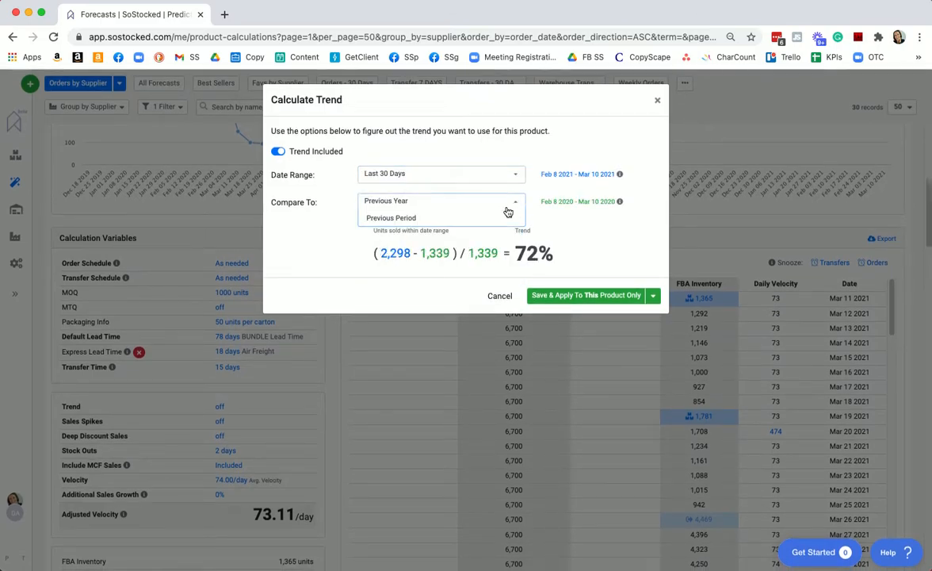
pyautogui.click(501, 206)
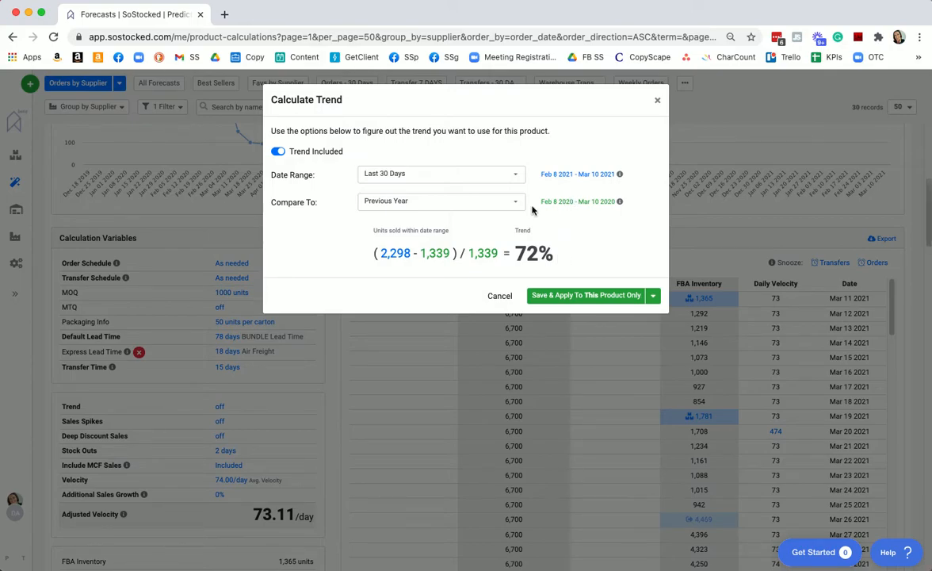
pyautogui.moveTo(540, 201); pyautogui.dragTo(617, 203)
pyautogui.click(602, 229)
# - Compare the trend to Previous Period over the This Year to Date range and save it for this product only
pyautogui.click(444, 204)
pyautogui.click(403, 217)
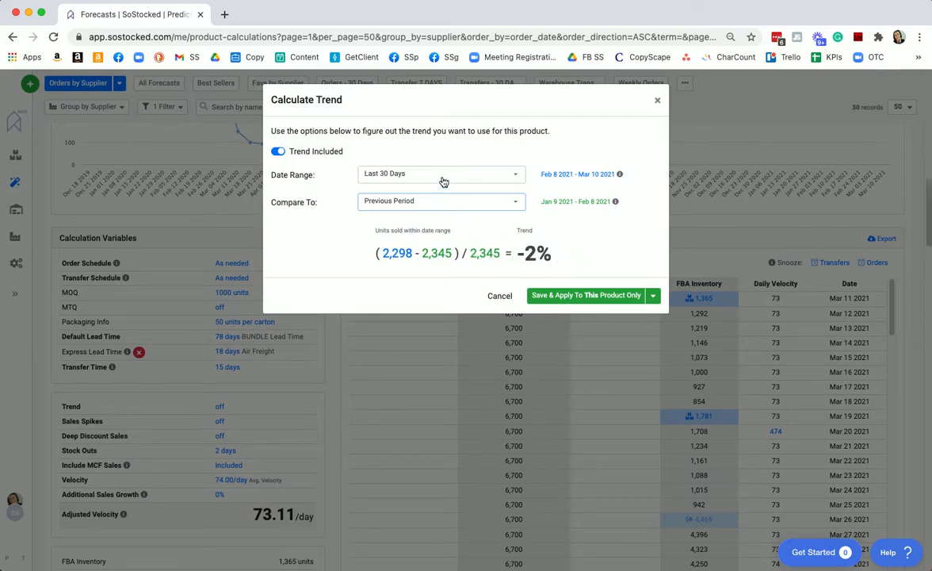
pyautogui.click(411, 172)
pyautogui.scroll(-1, 412, 261)
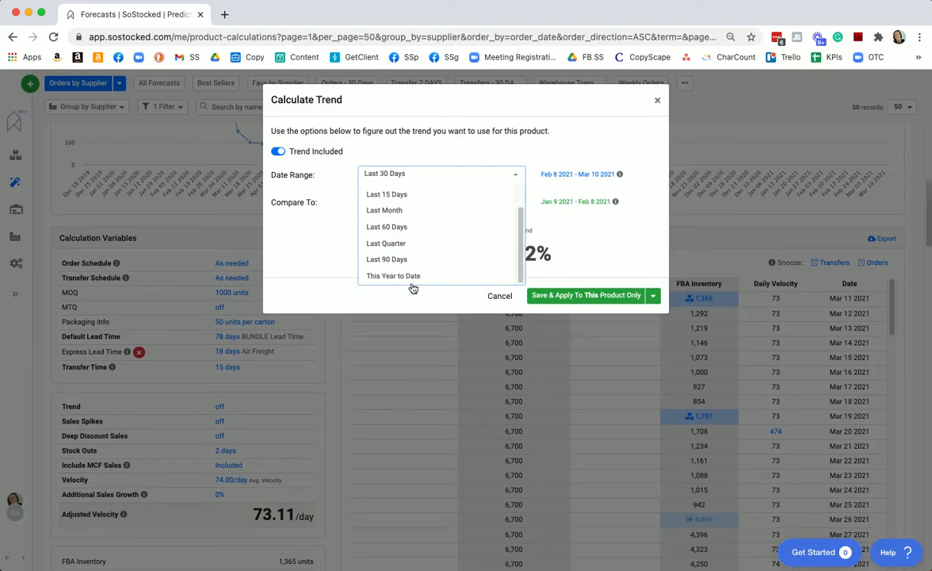
pyautogui.click(393, 276)
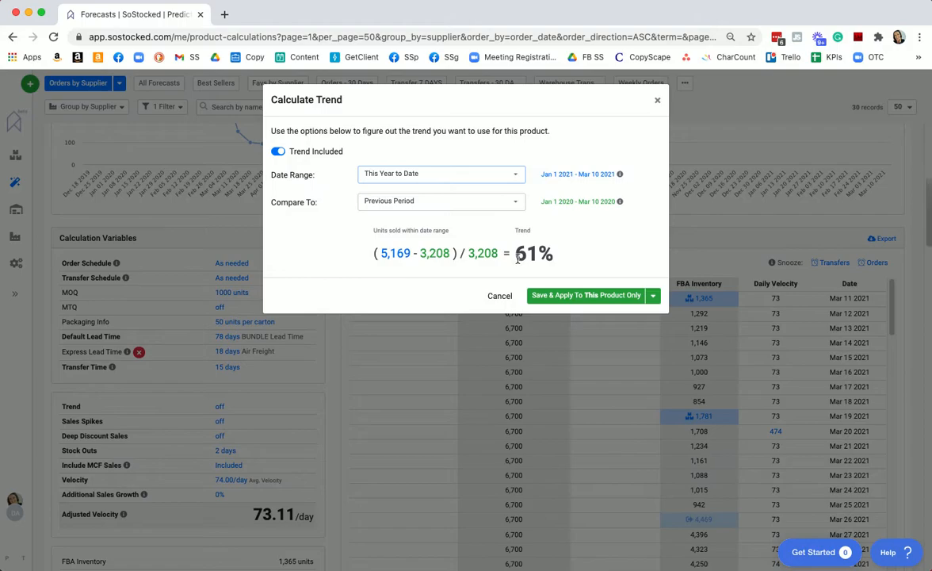
pyautogui.click(588, 296)
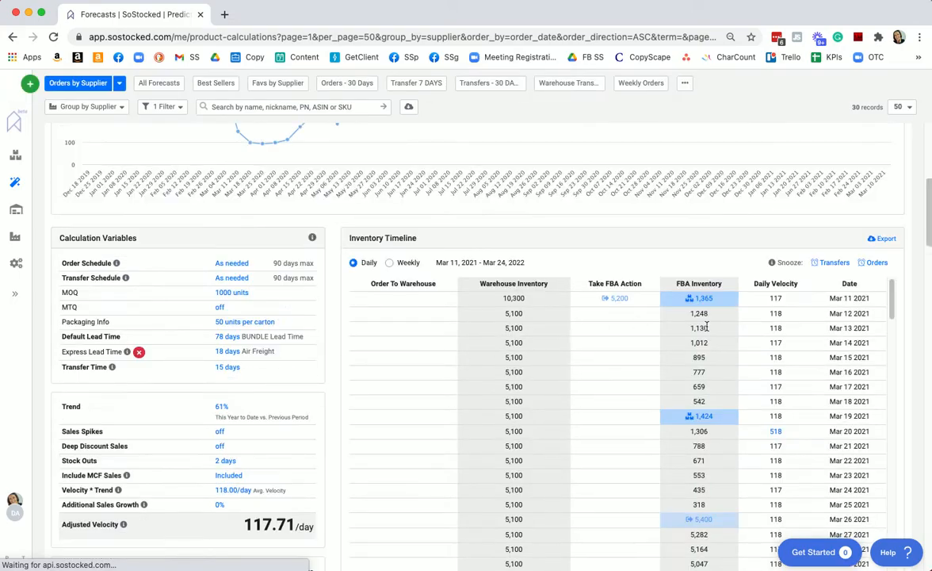
# - Examine the RAW - Strainless Shaker's trend-adjusted velocity, its past daily sales averages and the sales chart
pyautogui.scroll(-1, 211, 436)
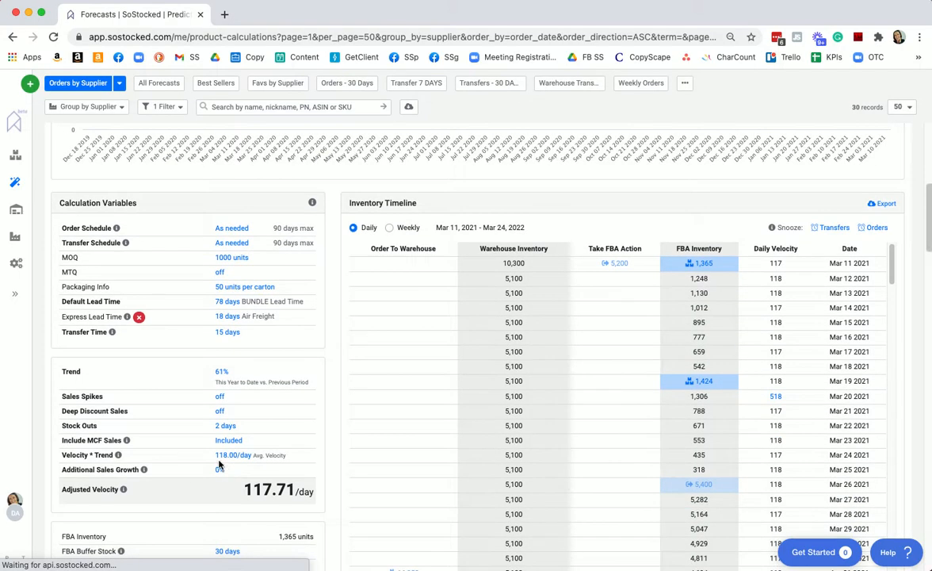
pyautogui.click(236, 458)
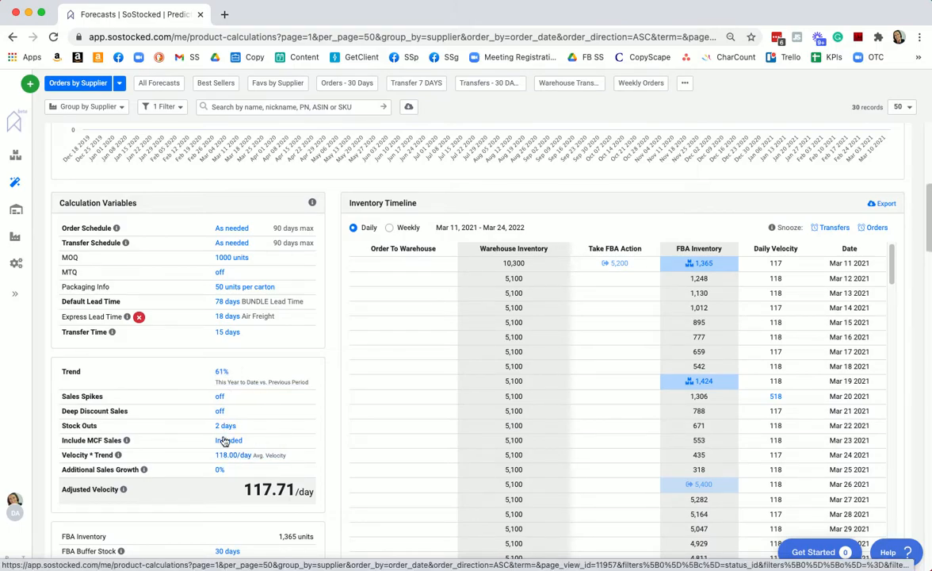
pyautogui.scroll(5, 555, 345)
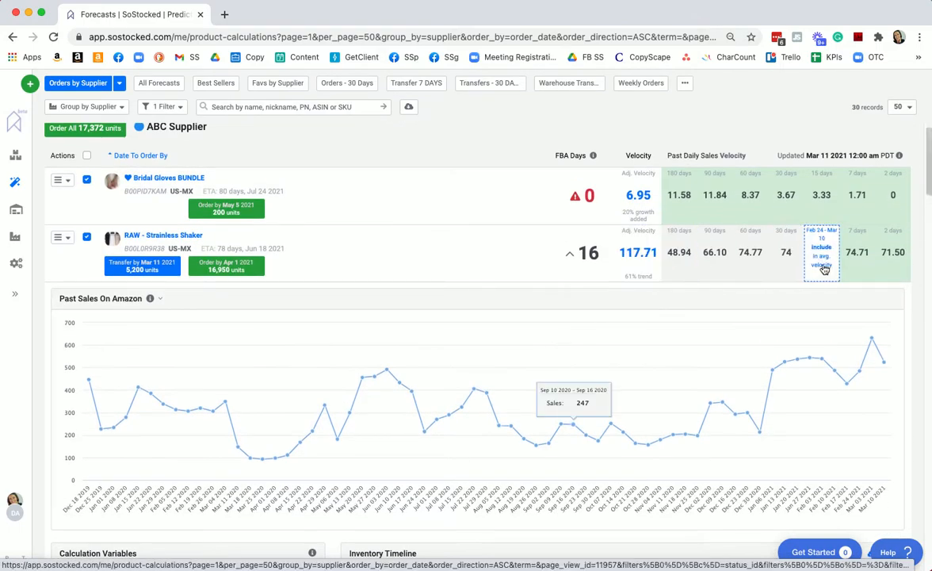
pyautogui.moveTo(882, 276)
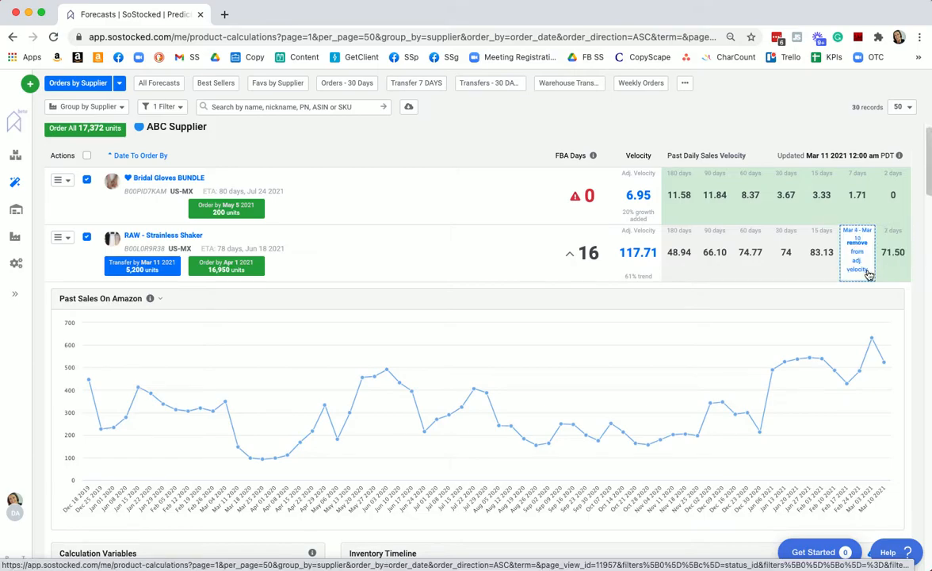
pyautogui.scroll(-3, 319, 458)
pyautogui.scroll(1, 321, 459)
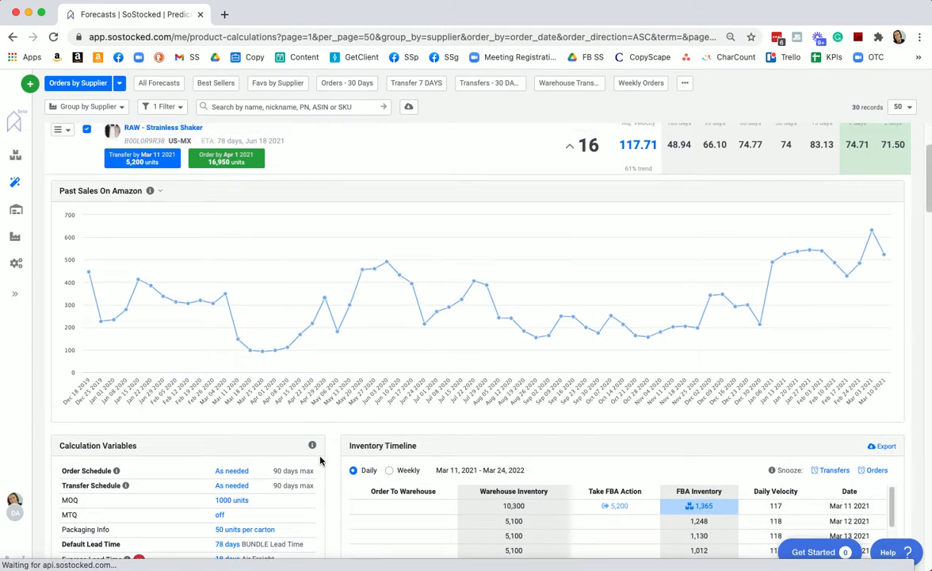
pyautogui.scroll(1, 607, 318)
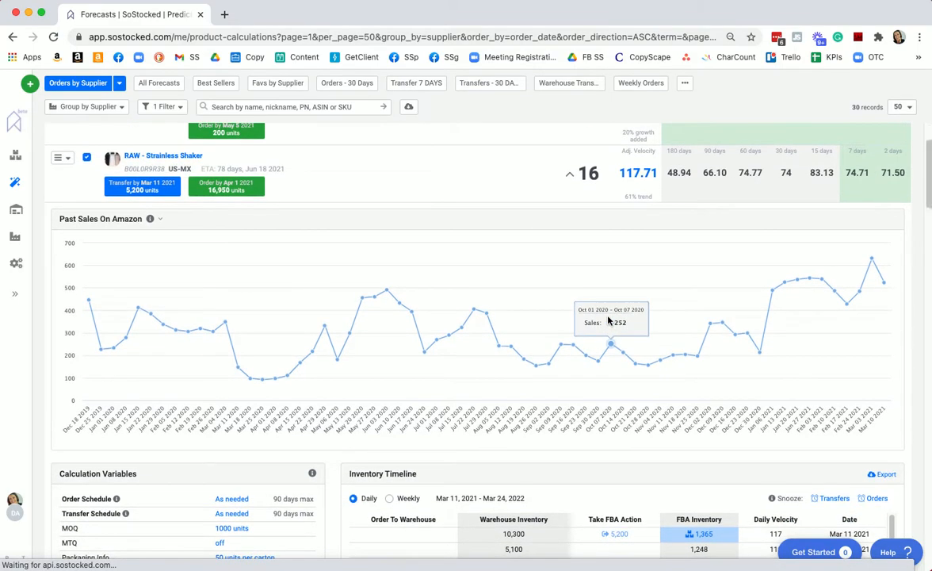
# - Base the shaker's average velocity on Last Year Sales, review the monthly breakdown, and save it for this product only
pyautogui.moveTo(717, 197)
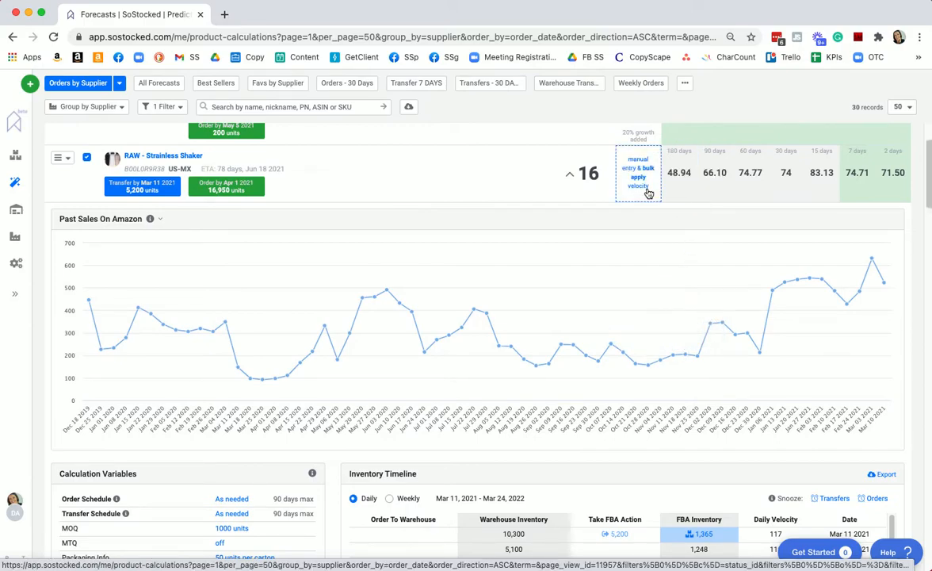
pyautogui.click(647, 192)
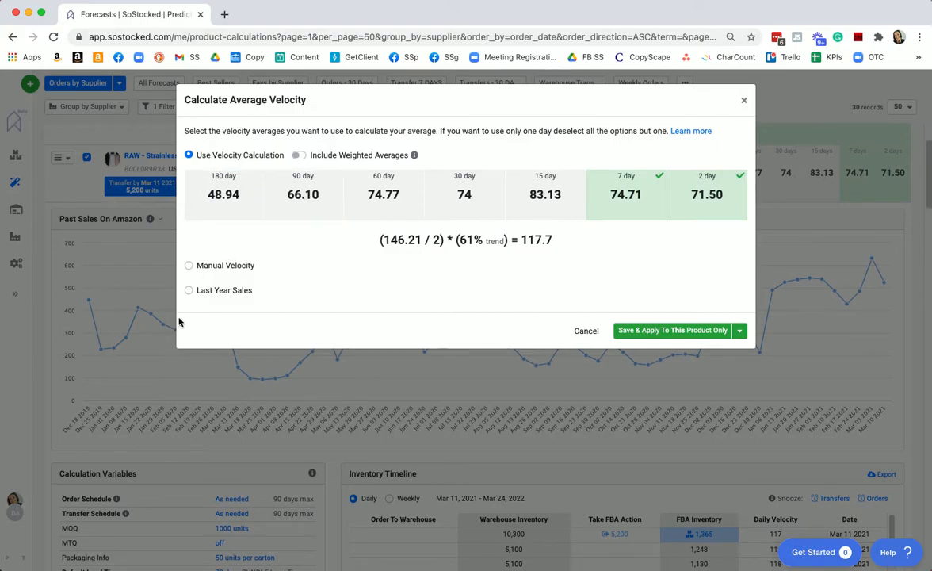
pyautogui.click(188, 291)
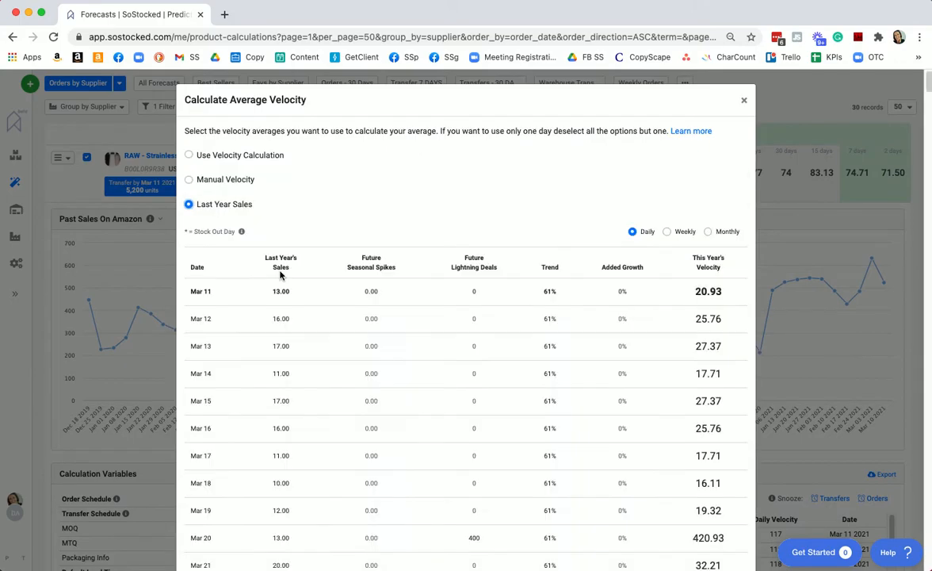
pyautogui.click(709, 233)
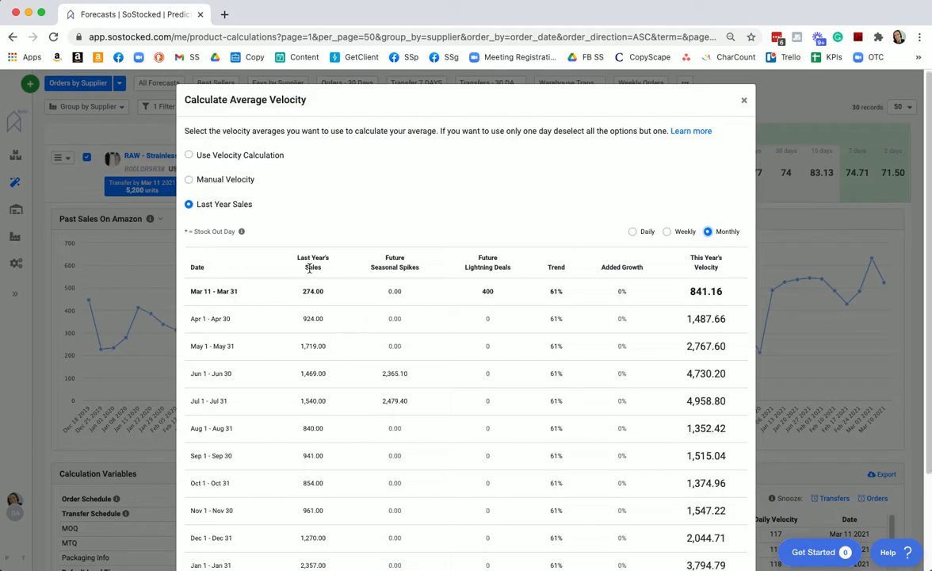
pyautogui.scroll(-1, 322, 432)
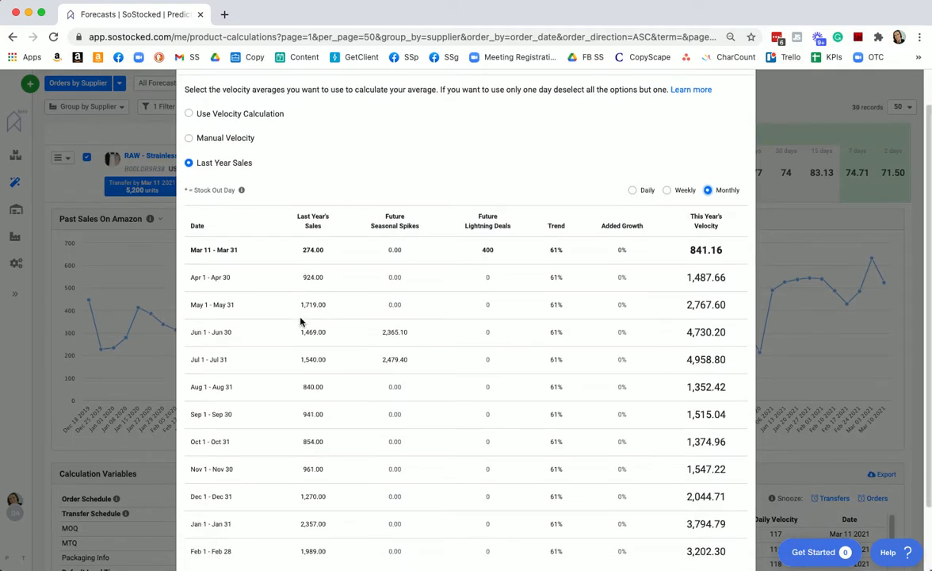
pyautogui.scroll(-1, 306, 458)
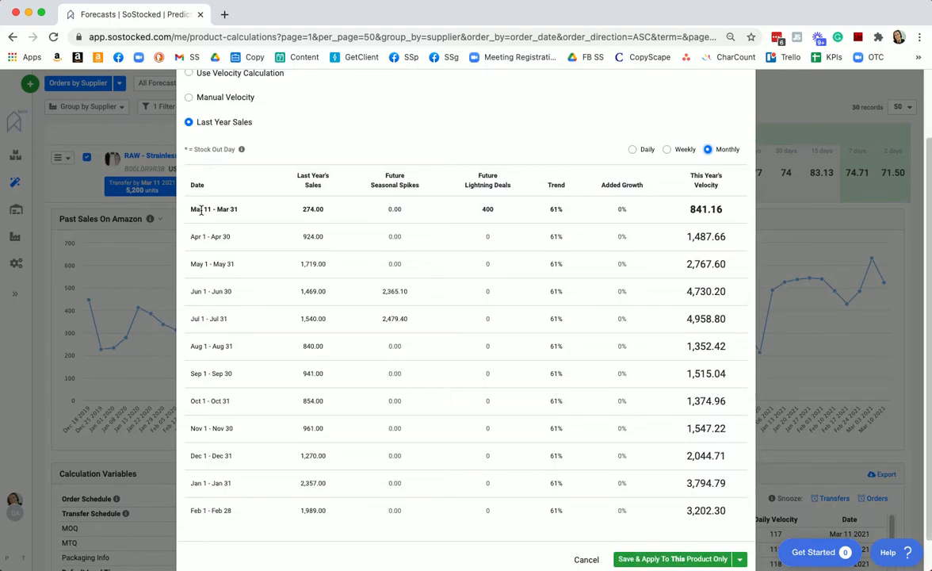
pyautogui.moveTo(547, 186); pyautogui.dragTo(573, 191)
pyautogui.click(530, 245)
pyautogui.click(678, 560)
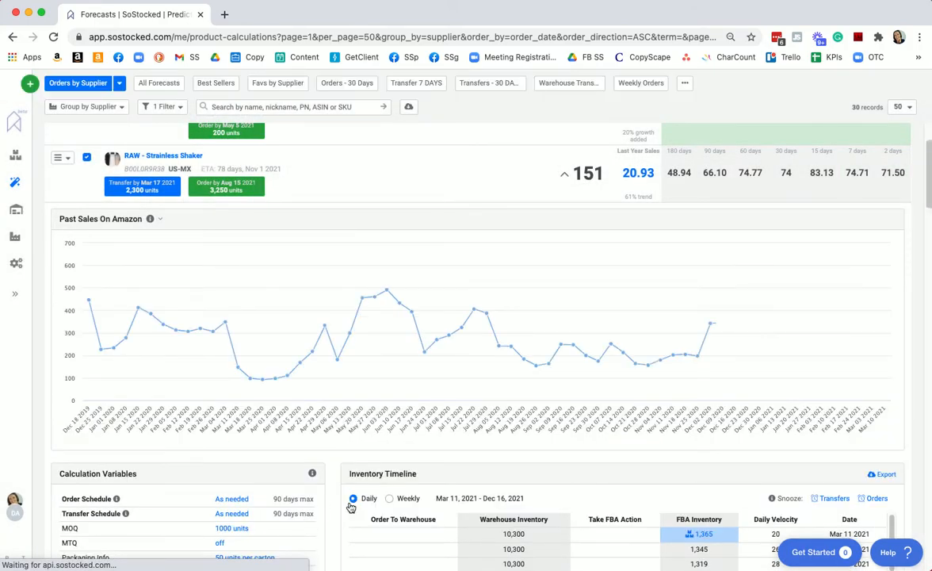
# - Review the shaker's inventory timeline, then reopen its trend calculation and bring up the date range choices
pyautogui.scroll(-3, 339, 501)
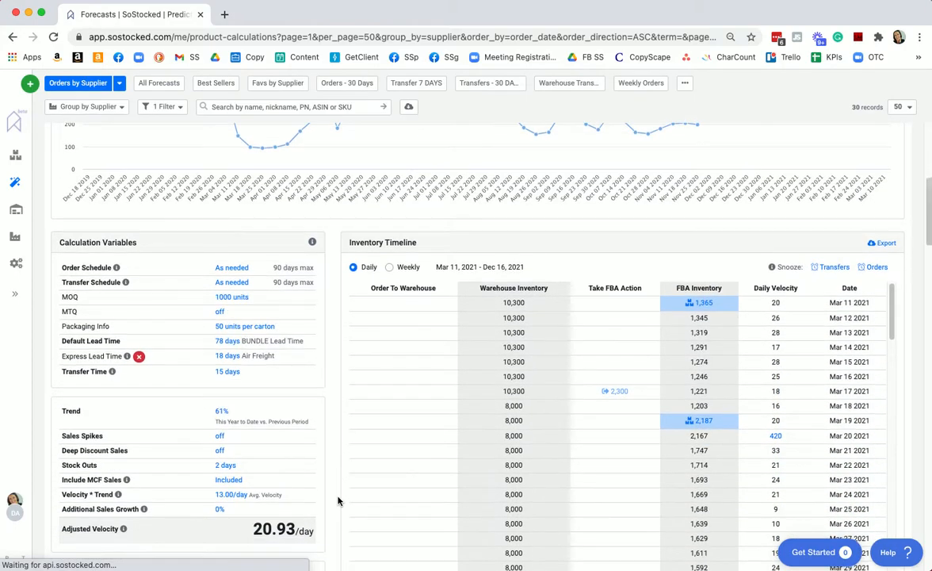
pyautogui.scroll(-3, 339, 500)
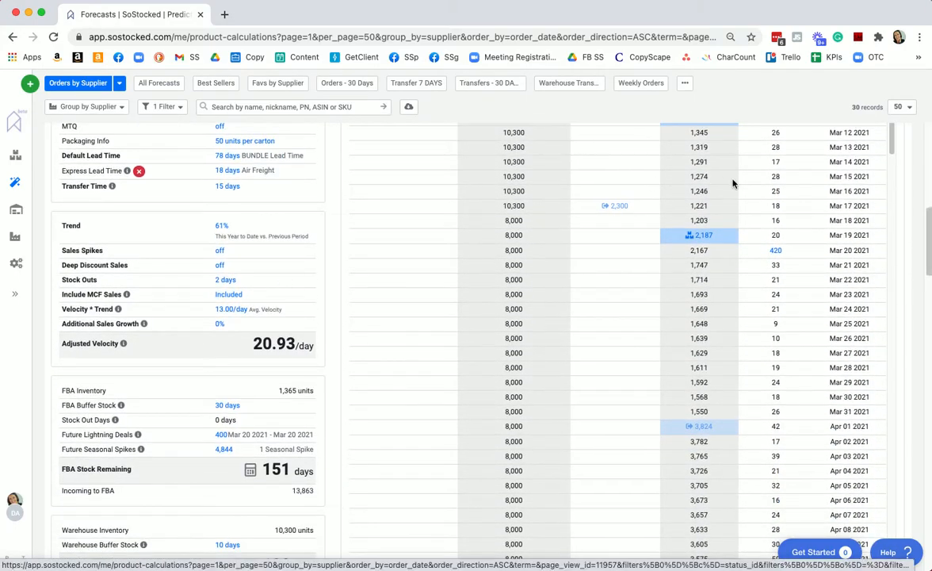
pyautogui.scroll(2, 437, 343)
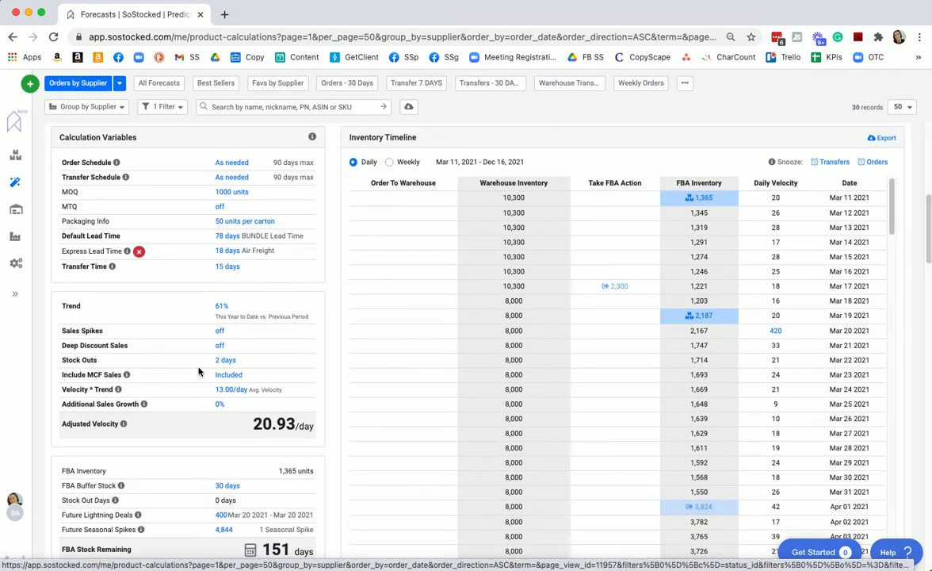
pyautogui.click(240, 388)
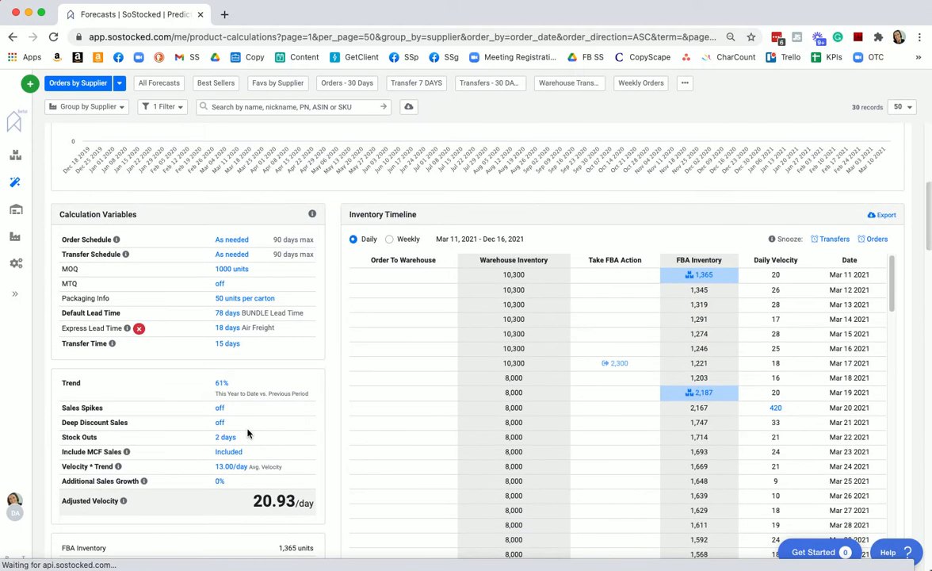
pyautogui.click(221, 338)
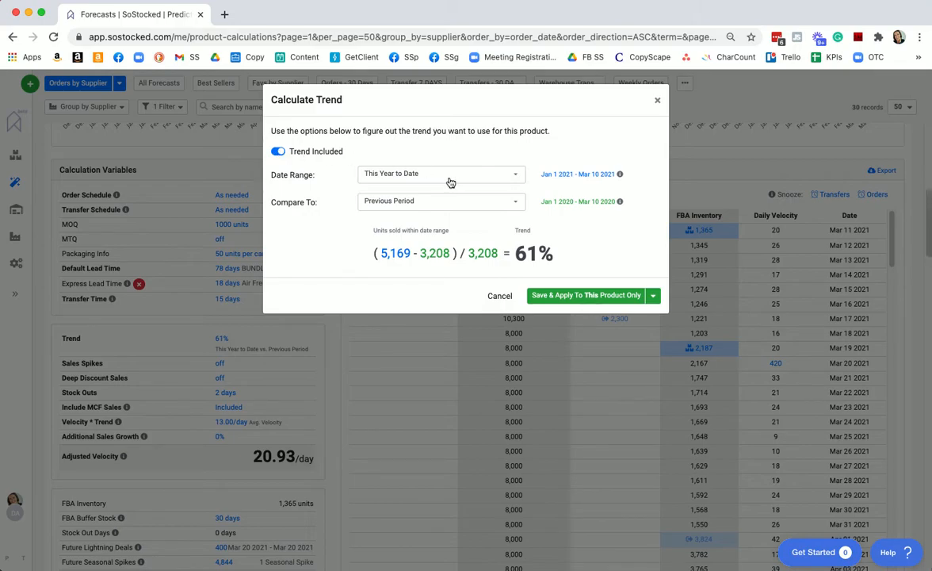
pyautogui.click(412, 169)
pyautogui.scroll(-2, 439, 272)
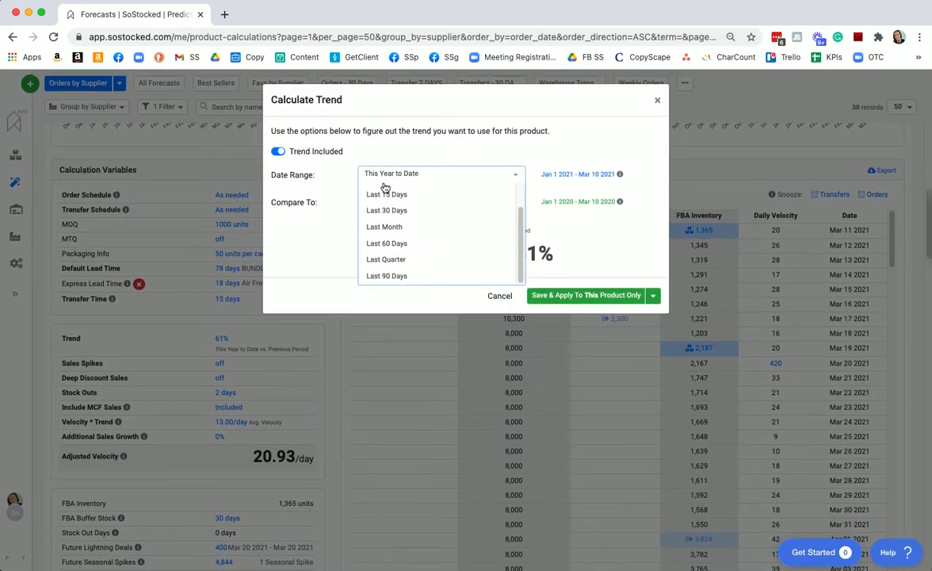